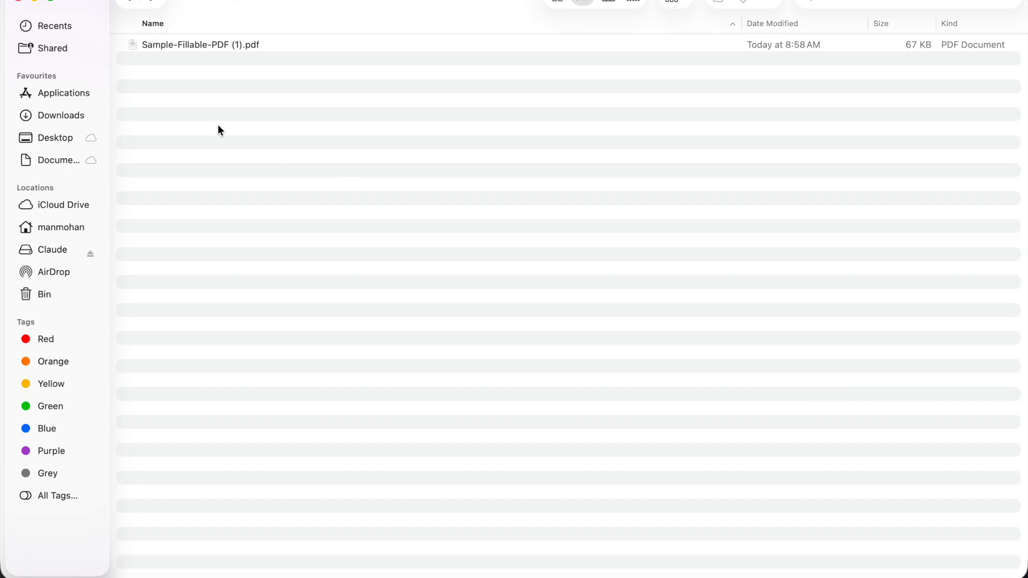
Open Sample-Fillable-PDF (1).pdf from the file list with Preview as the chosen application
{"action": "double_click", "coordinate": [201, 44]}
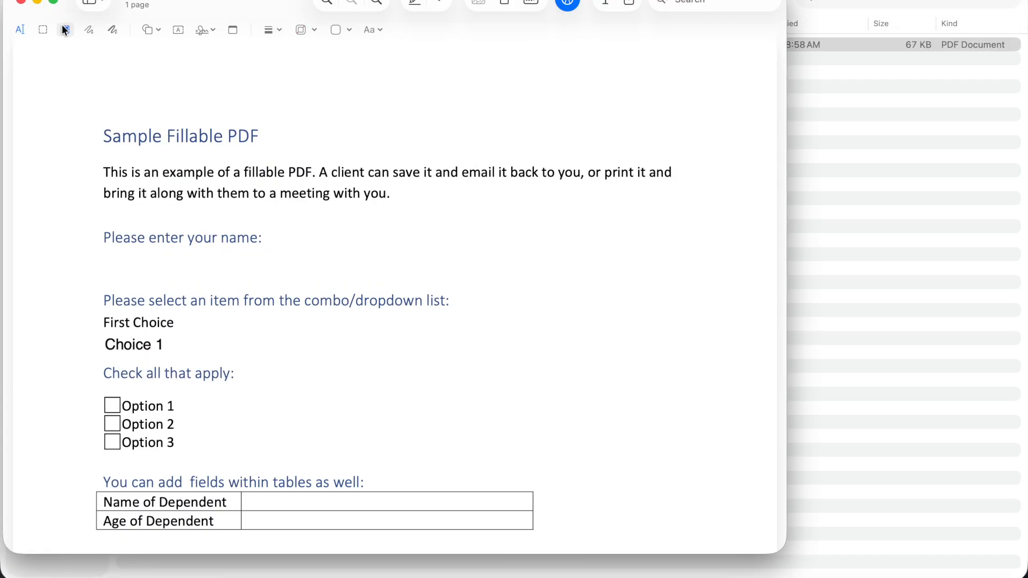
{"action": "key", "text": "super+w"}
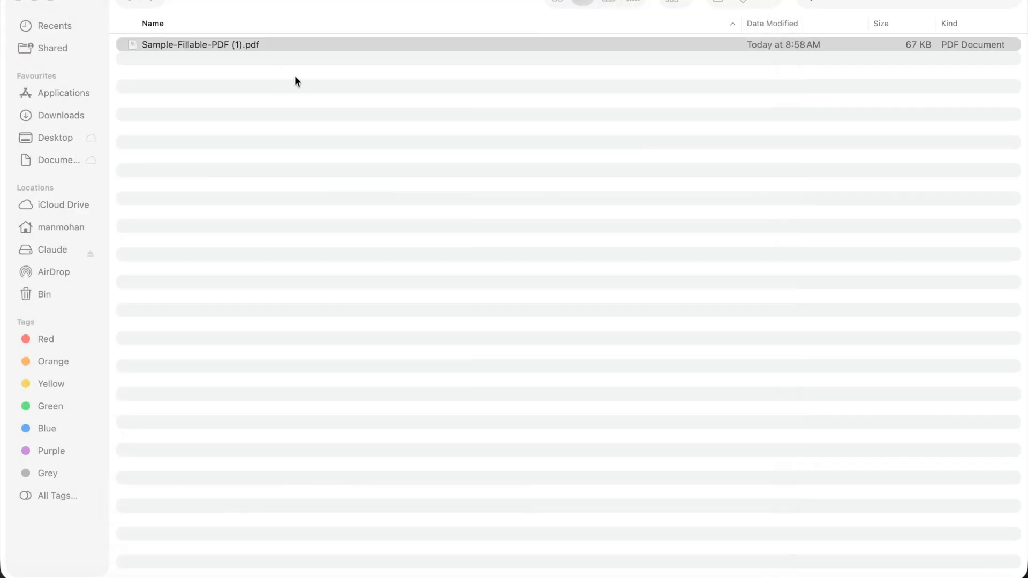
{"action": "right_click", "coordinate": [265, 43]}
{"action": "mouse_move", "coordinate": [310, 71]}
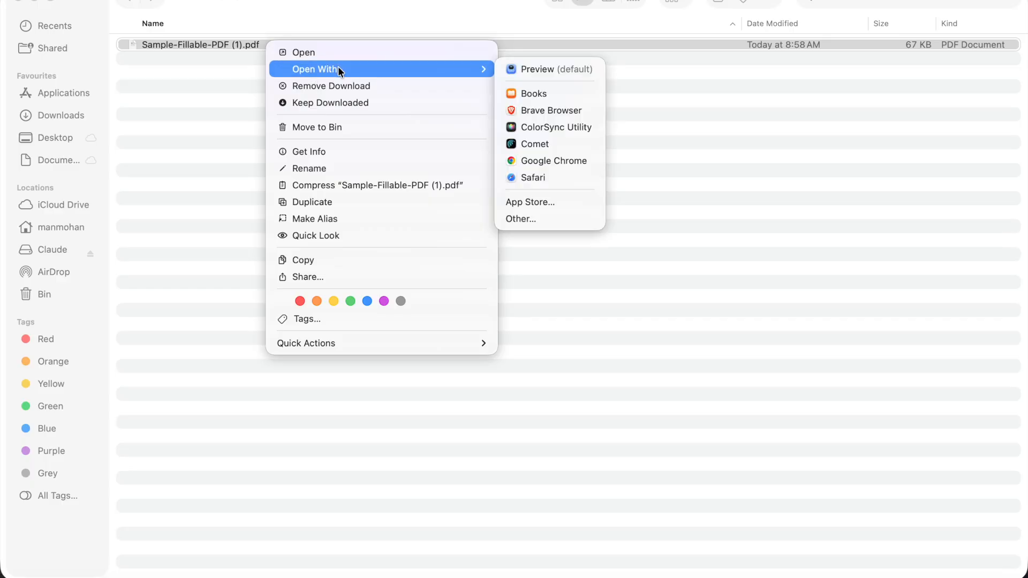
{"action": "left_click", "coordinate": [537, 69]}
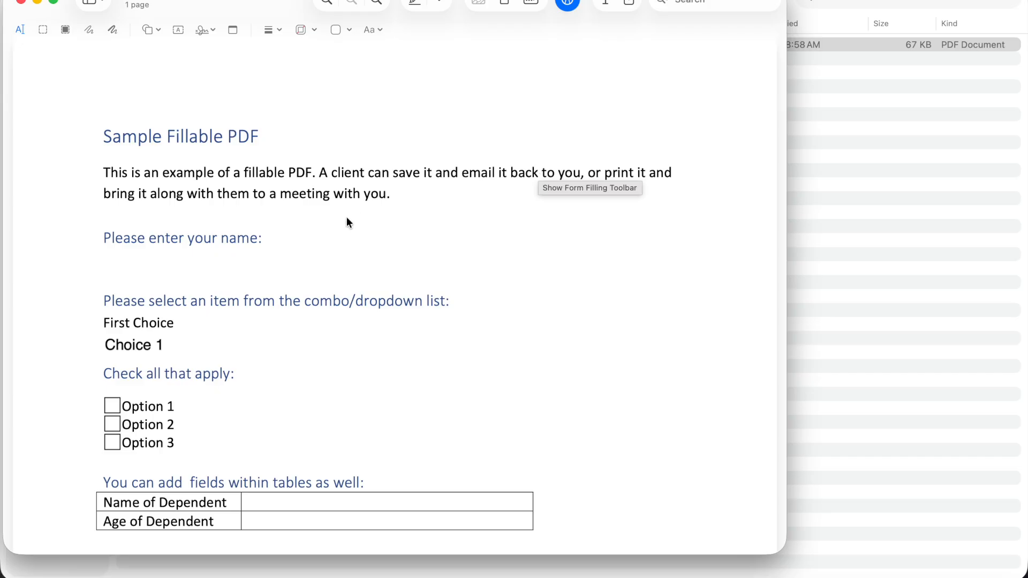
Hide the Markup toolbar above the sample form and show it again
{"action": "scroll", "coordinate": [471, 332], "scroll_direction": "down", "scroll_amount": 10}
{"action": "scroll", "coordinate": [472, 333], "scroll_direction": "up", "scroll_amount": 10}
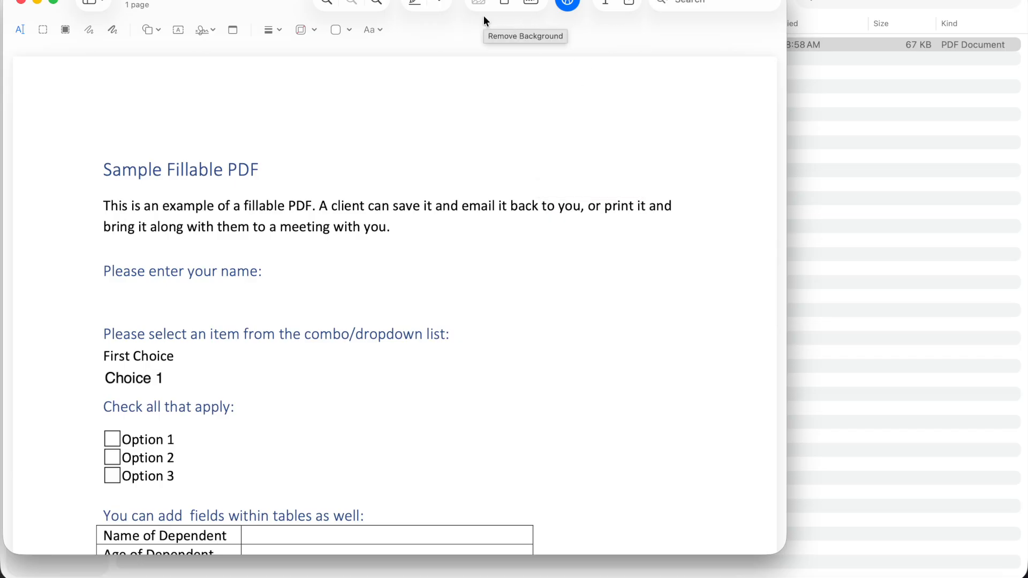
{"action": "left_click", "coordinate": [568, 2]}
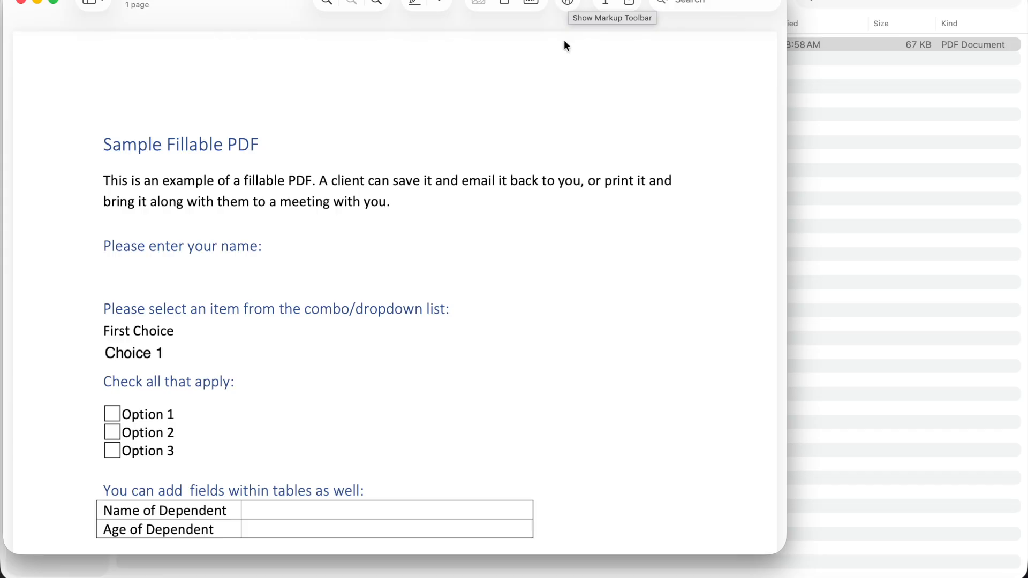
{"action": "left_click", "coordinate": [567, 2]}
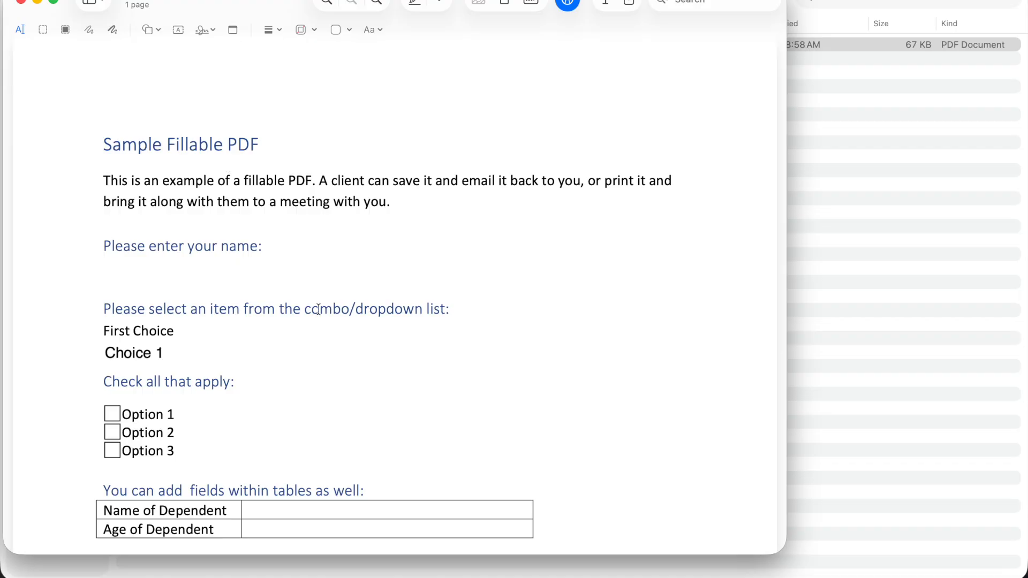
Autofill the Name of Dependent field in the table with the suggested contact name
{"action": "scroll", "coordinate": [434, 274], "scroll_direction": "down", "scroll_amount": 5}
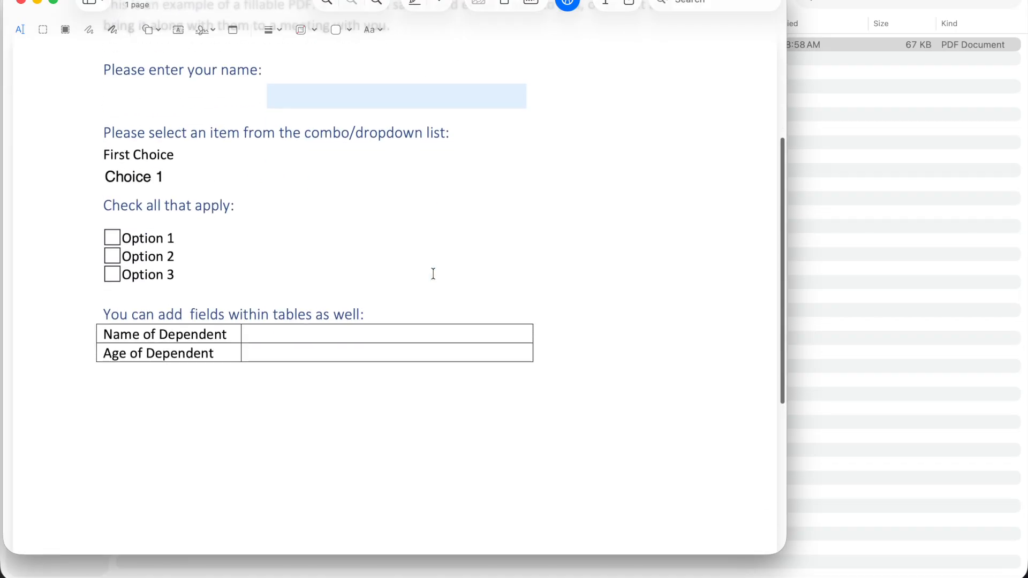
{"action": "scroll", "coordinate": [432, 273], "scroll_direction": "up", "scroll_amount": 3}
{"action": "scroll", "coordinate": [432, 273], "scroll_direction": "up", "scroll_amount": 1}
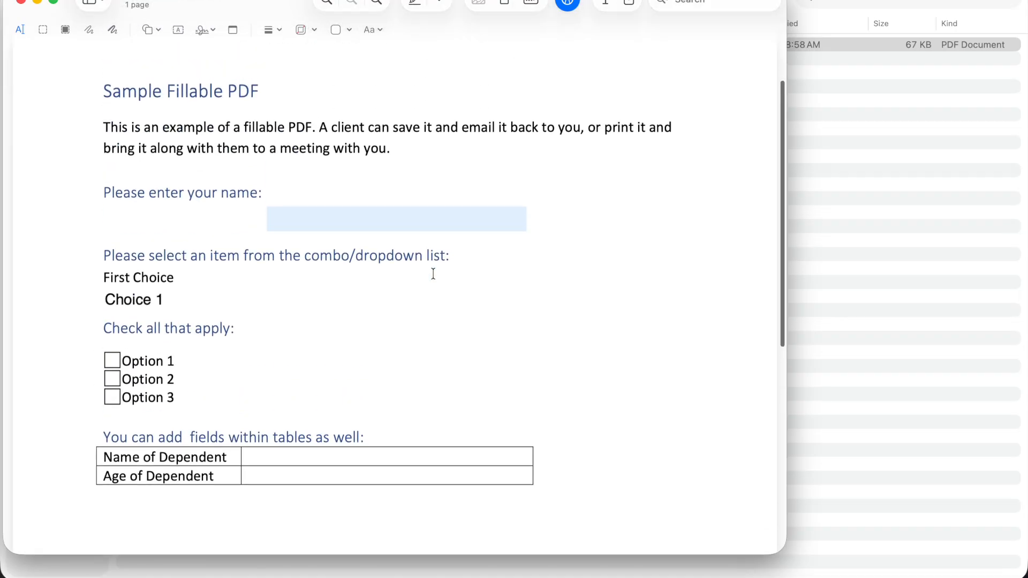
{"action": "left_click", "coordinate": [276, 460]}
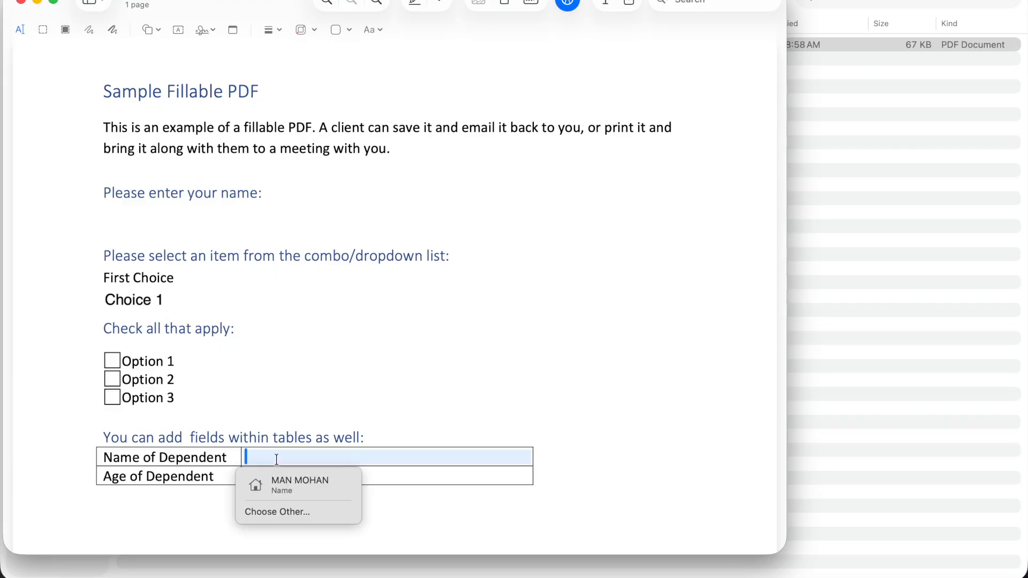
{"action": "left_click", "coordinate": [291, 490]}
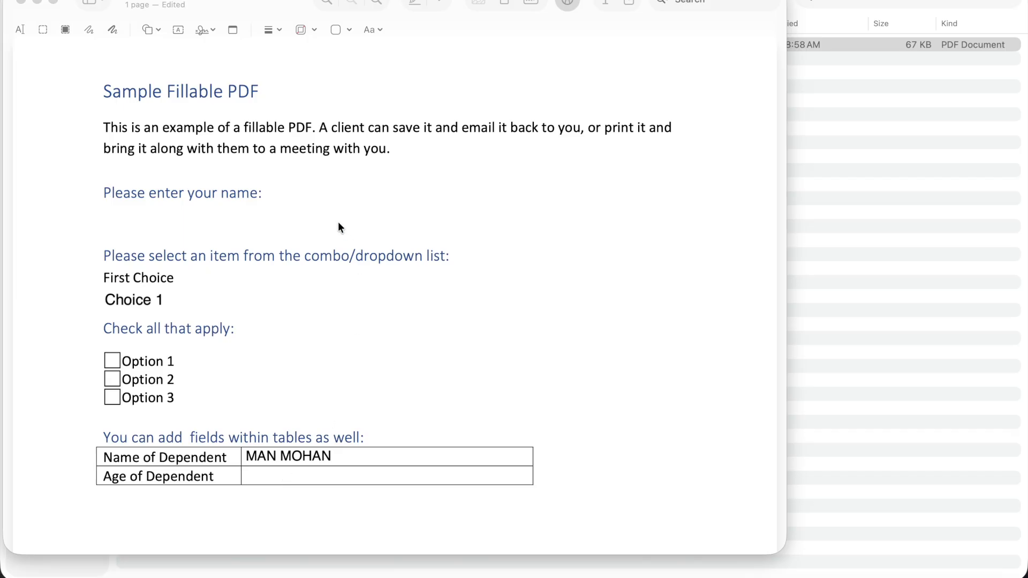
Replace the text in the Name of Dependent field with the dependent's first name
{"action": "left_click", "coordinate": [271, 473]}
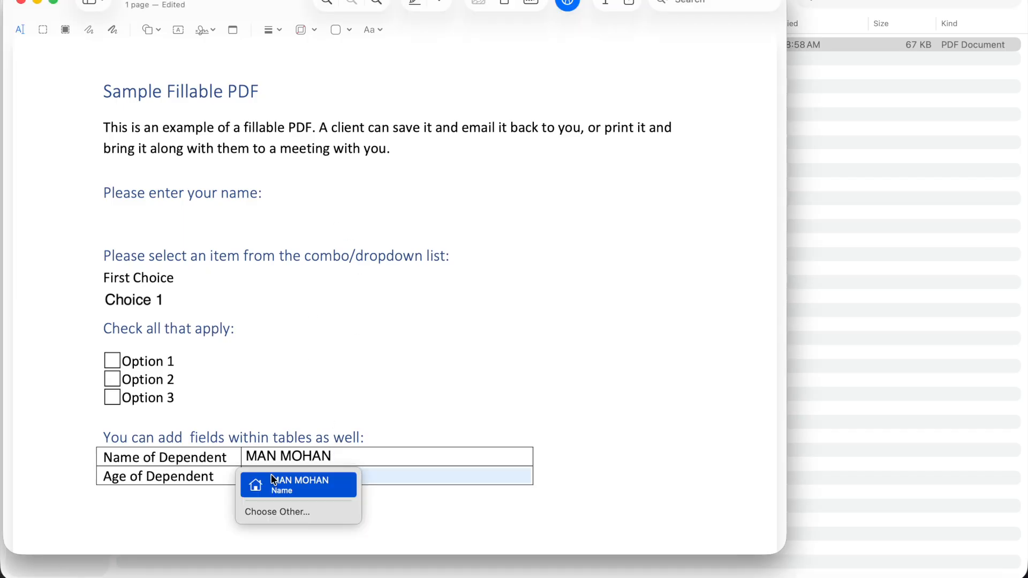
{"action": "key", "text": "BackSpace"}
{"action": "key", "text": "BackSpace"}
{"action": "key", "text": "BackSpace"}
{"action": "key", "text": "BackSpace"}
{"action": "key", "text": "BackSpace"}
{"action": "key", "text": "BackSpace"}
{"action": "key", "text": "BackSpace"}
{"action": "key", "text": "BackSpace"}
{"action": "key", "text": "BackSpace"}
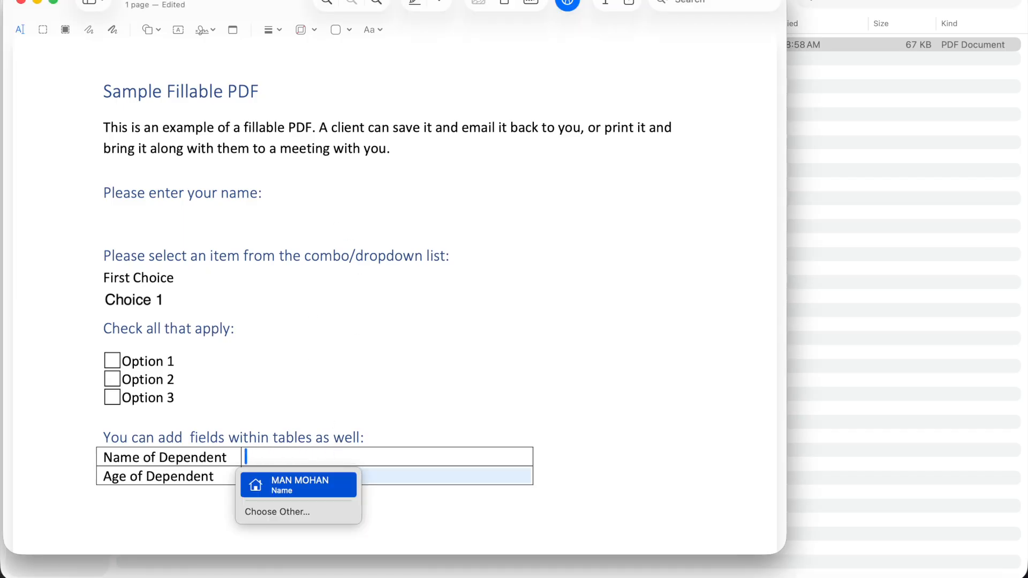
{"action": "type", "text": "Rahul"}
{"action": "left_click", "coordinate": [693, 398]}
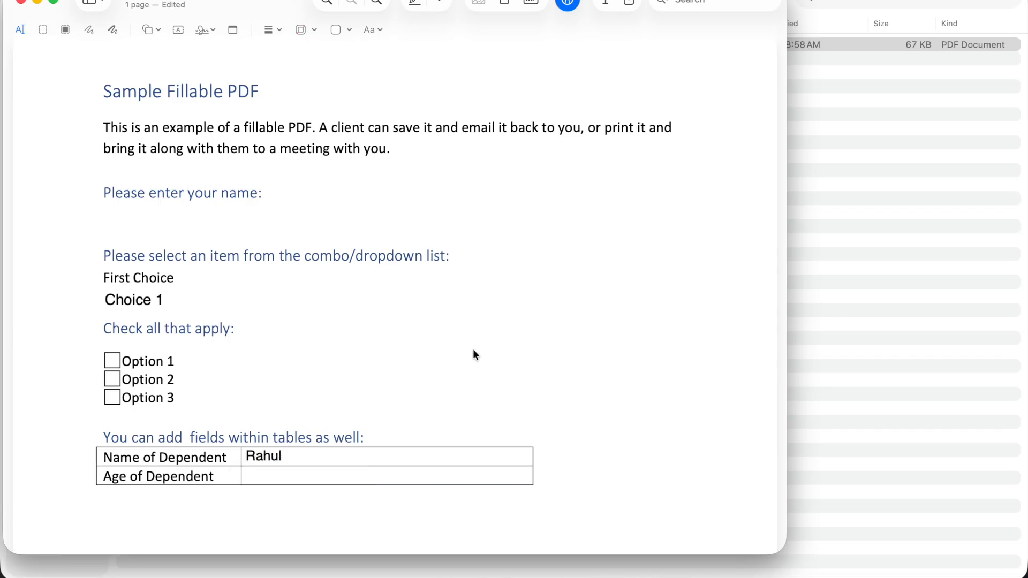
Draw a new handwritten signature using the trackpad capture option
{"action": "scroll", "coordinate": [482, 354], "scroll_direction": "up", "scroll_amount": 1}
{"action": "scroll", "coordinate": [388, 332], "scroll_direction": "up", "scroll_amount": 3}
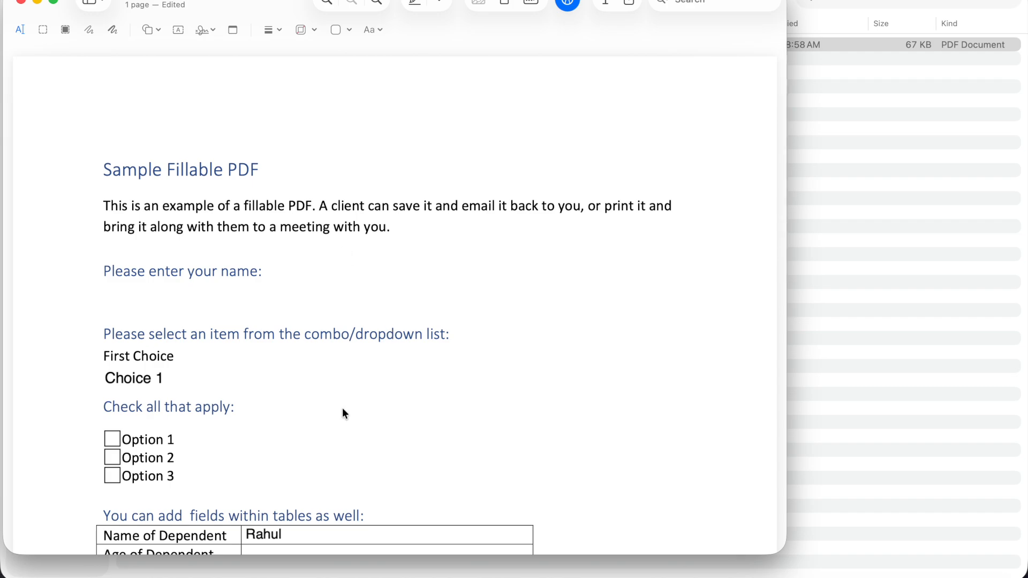
{"action": "scroll", "coordinate": [343, 409], "scroll_direction": "down", "scroll_amount": 5}
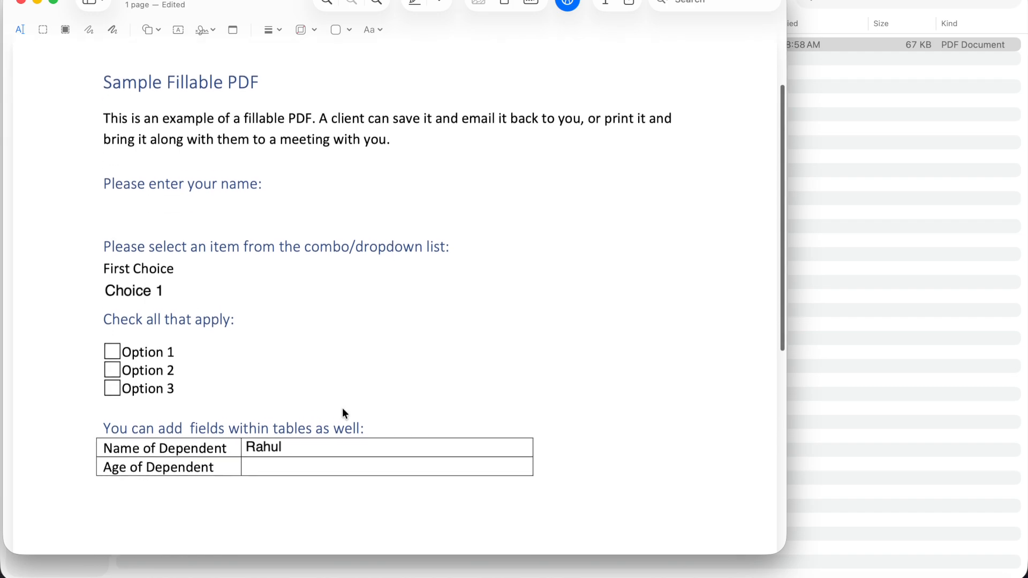
{"action": "scroll", "coordinate": [343, 409], "scroll_direction": "up", "scroll_amount": 5}
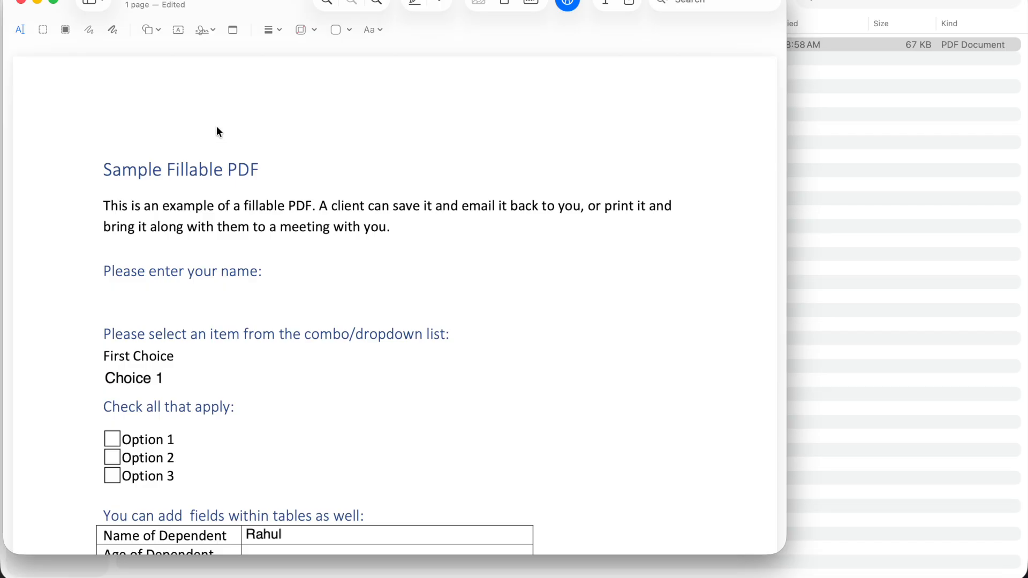
{"action": "left_click", "coordinate": [211, 32]}
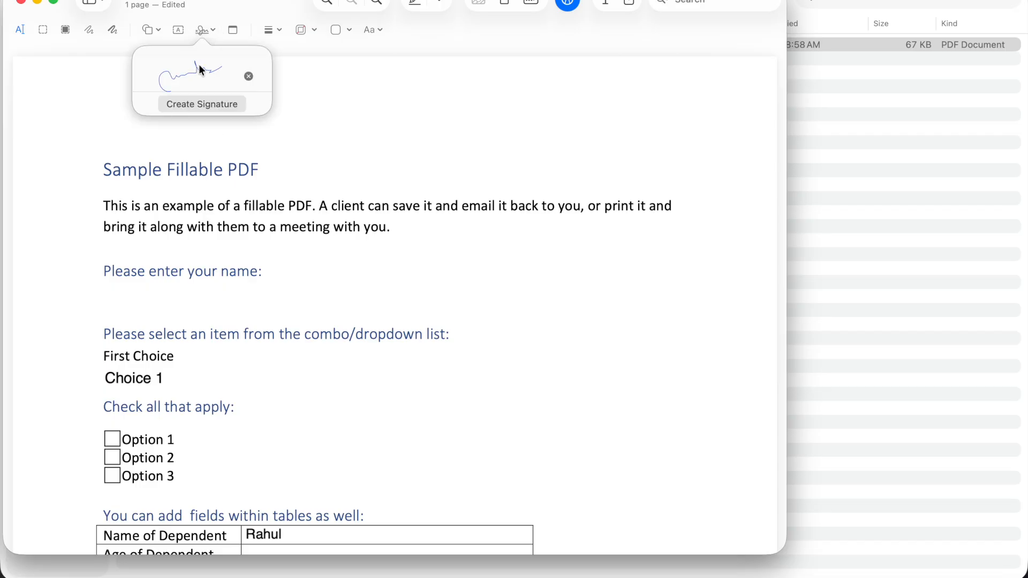
{"action": "left_click", "coordinate": [205, 103]}
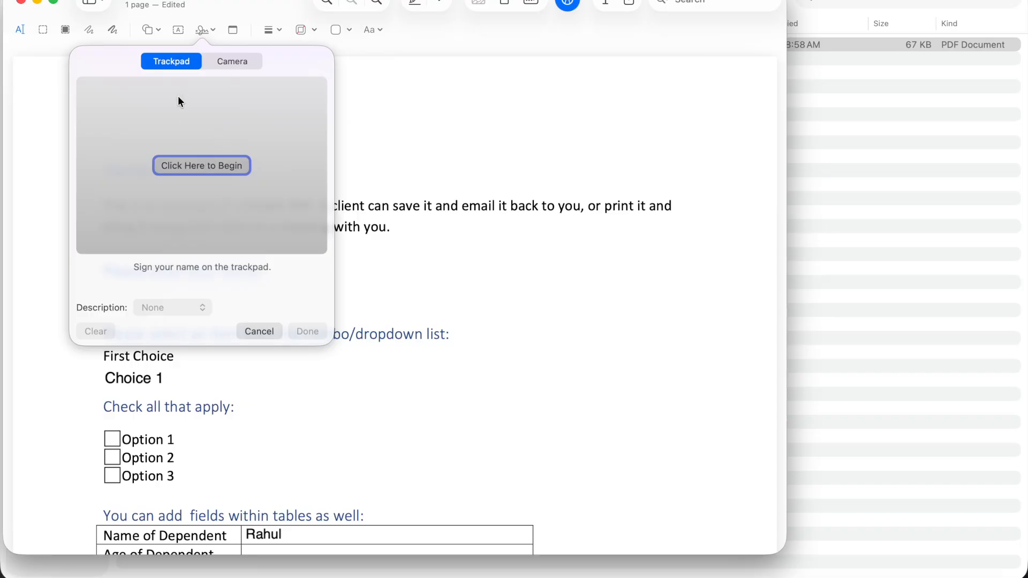
{"action": "left_click", "coordinate": [204, 169]}
{"action": "mouse_move", "coordinate": [261, 191]}
{"action": "left_mouse_down"}
{"action": "mouse_move", "coordinate": [215, 204]}
{"action": "mouse_move", "coordinate": [224, 188]}
{"action": "mouse_move", "coordinate": [200, 159]}
{"action": "left_mouse_up"}
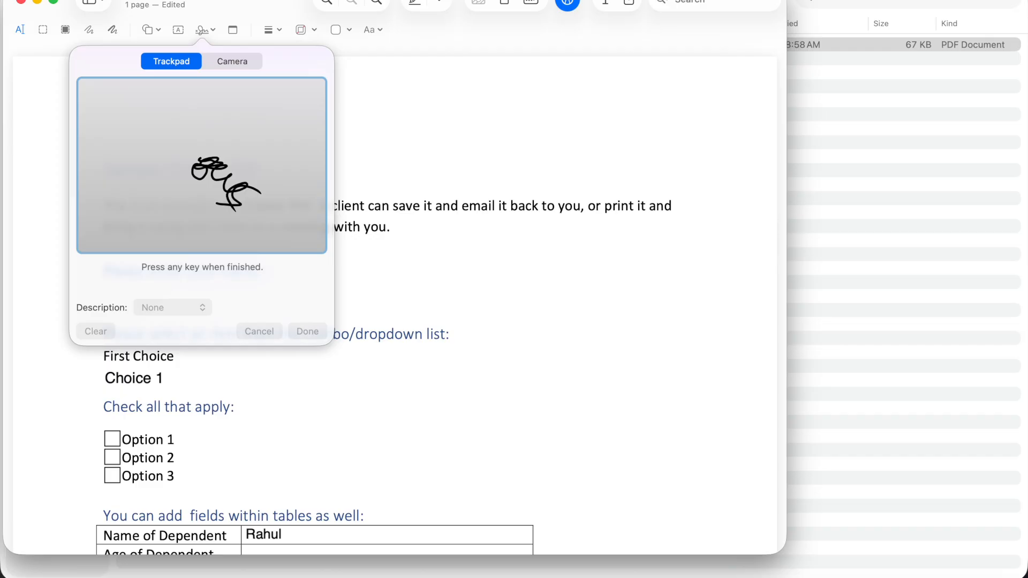
{"action": "mouse_move", "coordinate": [188, 196]}
{"action": "left_mouse_down"}
{"action": "mouse_move", "coordinate": [177, 157]}
{"action": "mouse_move", "coordinate": [206, 127]}
{"action": "mouse_move", "coordinate": [180, 211]}
{"action": "left_mouse_up"}
{"action": "key", "text": "space"}
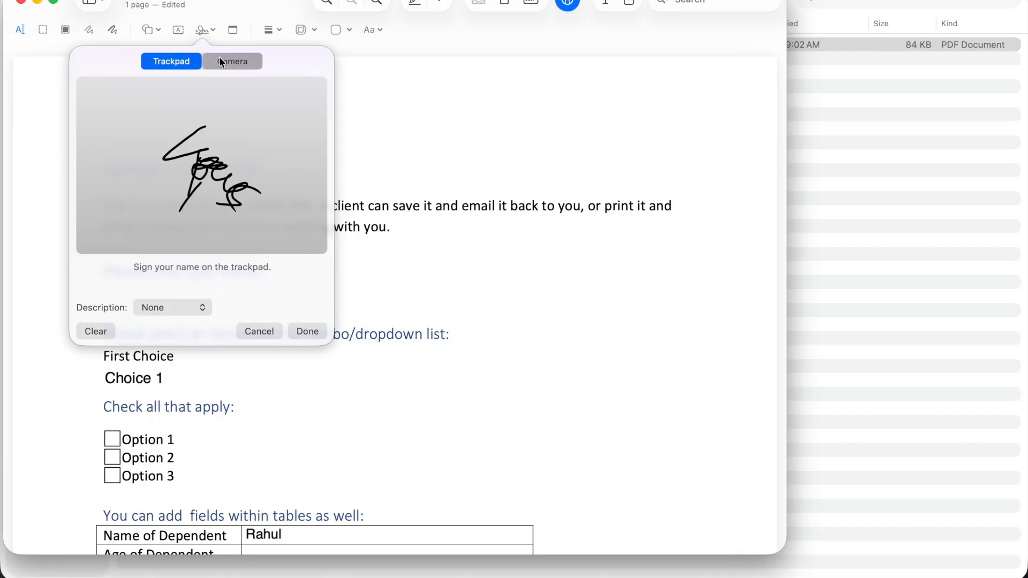
Switch the signature capture to the camera and finish the signature creation
{"action": "left_click", "coordinate": [255, 63]}
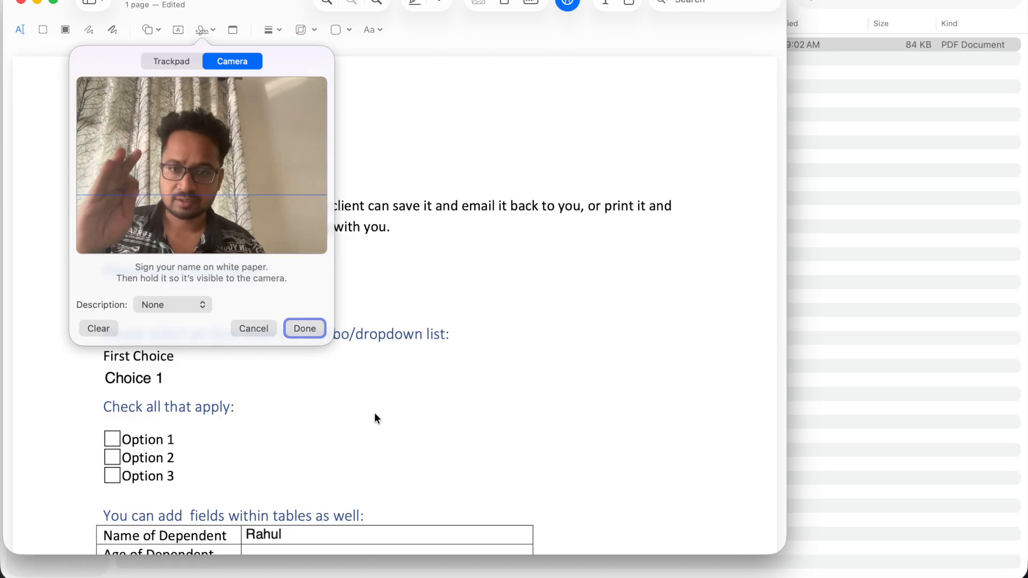
{"action": "left_click", "coordinate": [303, 328]}
{"action": "left_click", "coordinate": [364, 196]}
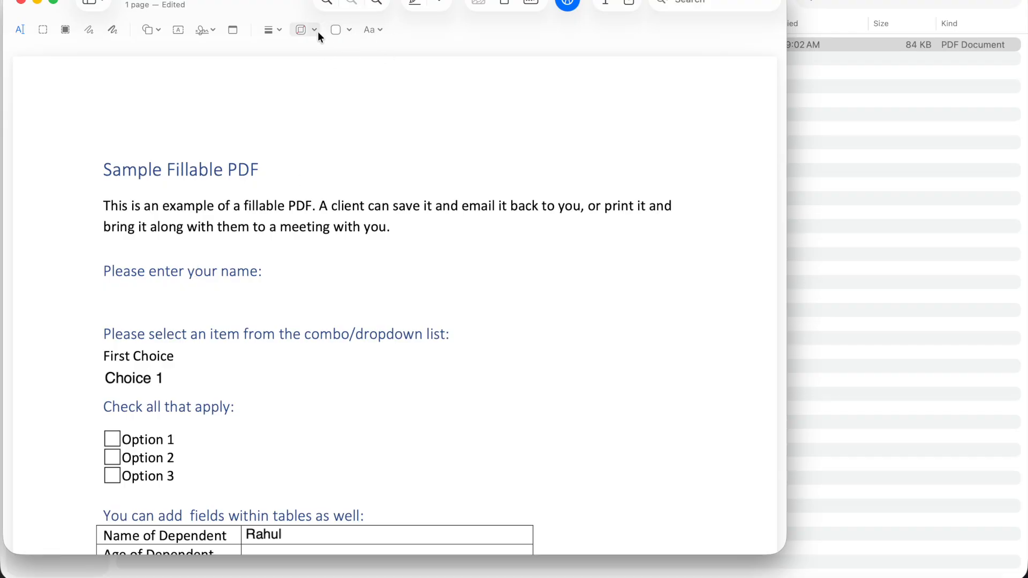
Add a rectangle shape and move and resize it to cover the "Please enter your name:" line
{"action": "left_click", "coordinate": [156, 31]}
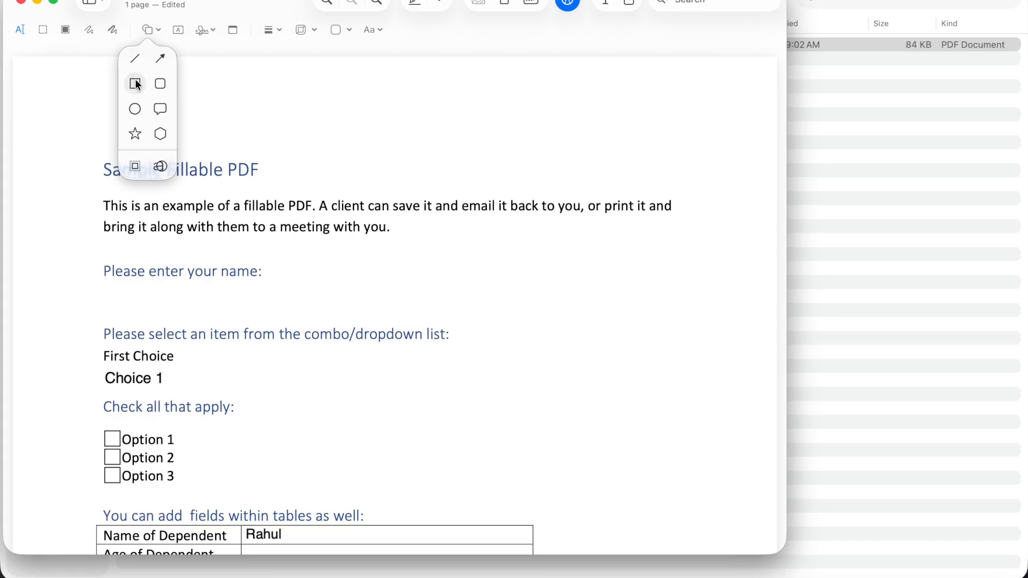
{"action": "left_click", "coordinate": [136, 84]}
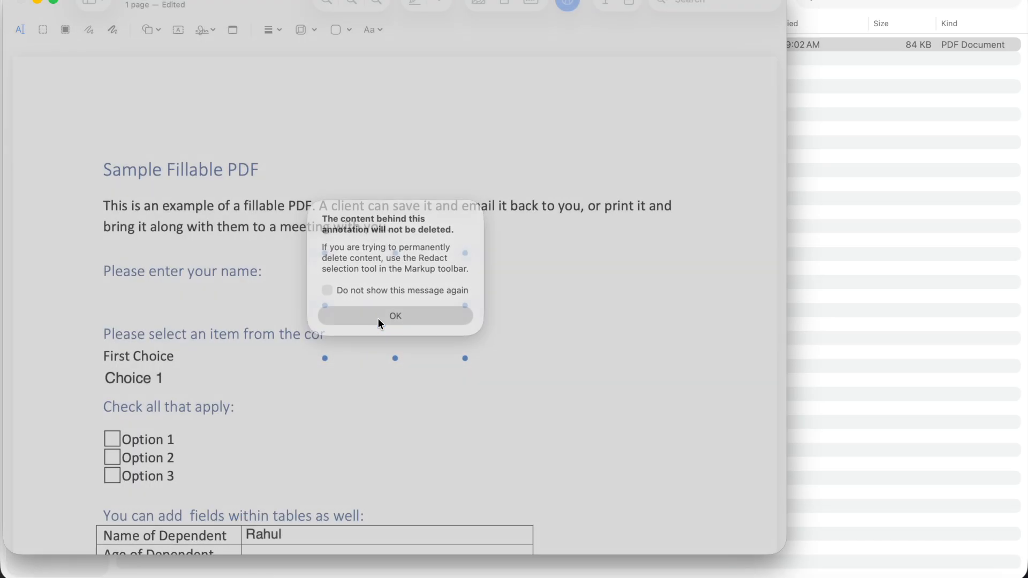
{"action": "left_click", "coordinate": [377, 318]}
{"action": "mouse_move", "coordinate": [374, 285]}
{"action": "left_mouse_down"}
{"action": "mouse_move", "coordinate": [226, 285]}
{"action": "mouse_move", "coordinate": [123, 272]}
{"action": "mouse_move", "coordinate": [153, 273]}
{"action": "mouse_move", "coordinate": [134, 277]}
{"action": "left_mouse_up"}
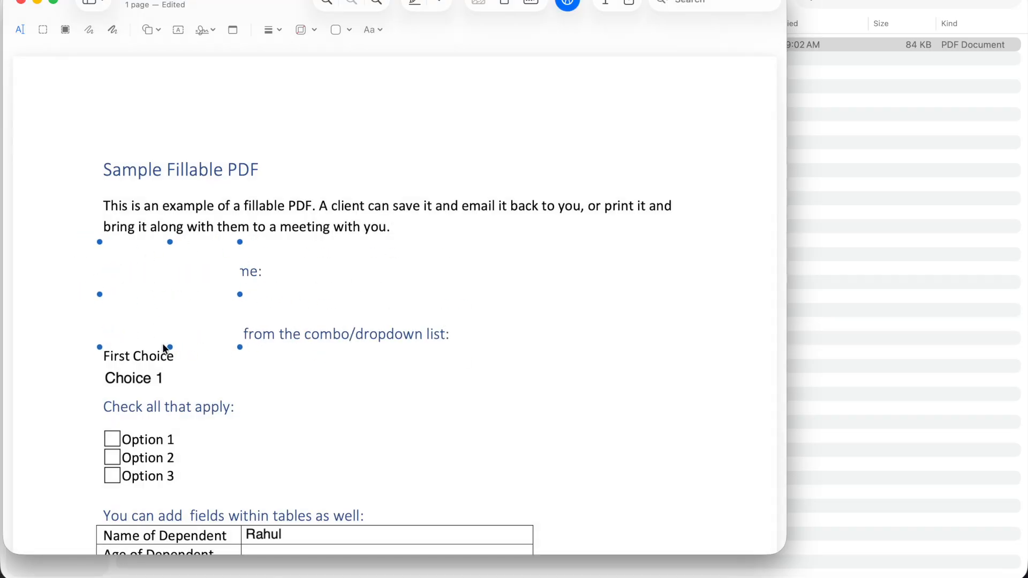
{"action": "left_click_drag", "start_coordinate": [169, 346], "coordinate": [170, 311]}
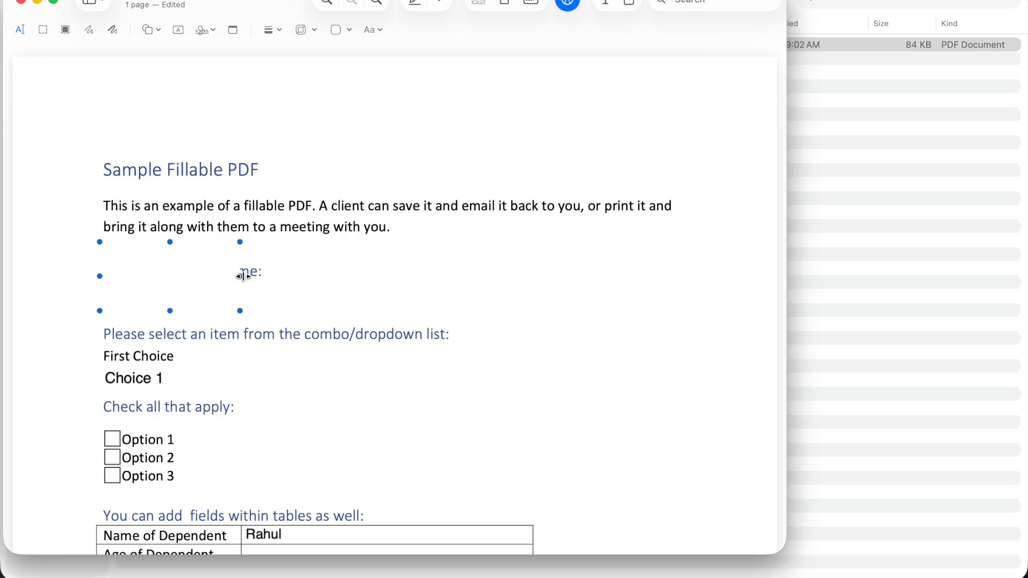
{"action": "left_click_drag", "start_coordinate": [241, 276], "coordinate": [284, 275]}
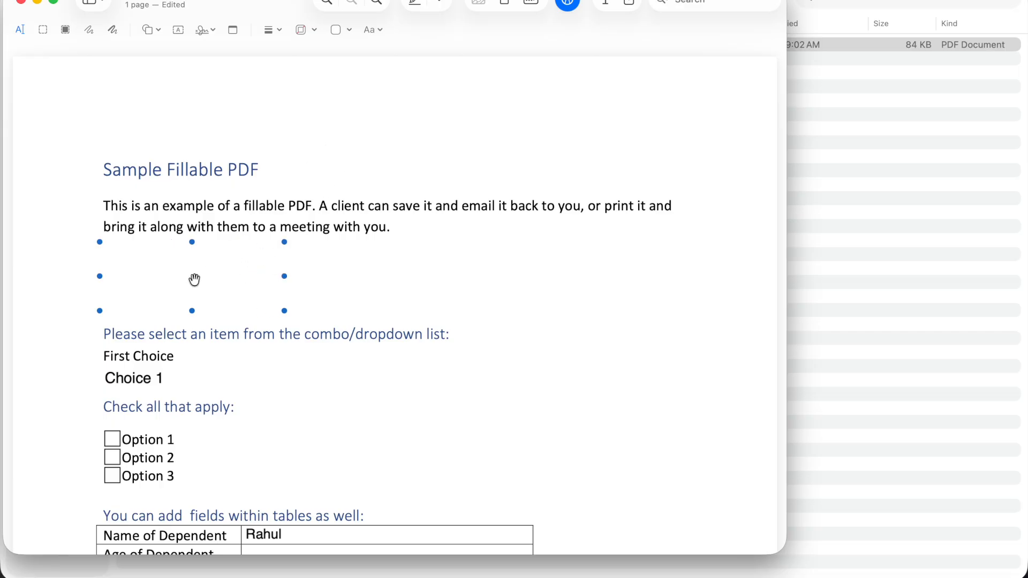
Try a teal fill on the rectangle over the name prompt and restore its white fill
{"action": "left_click", "coordinate": [348, 29]}
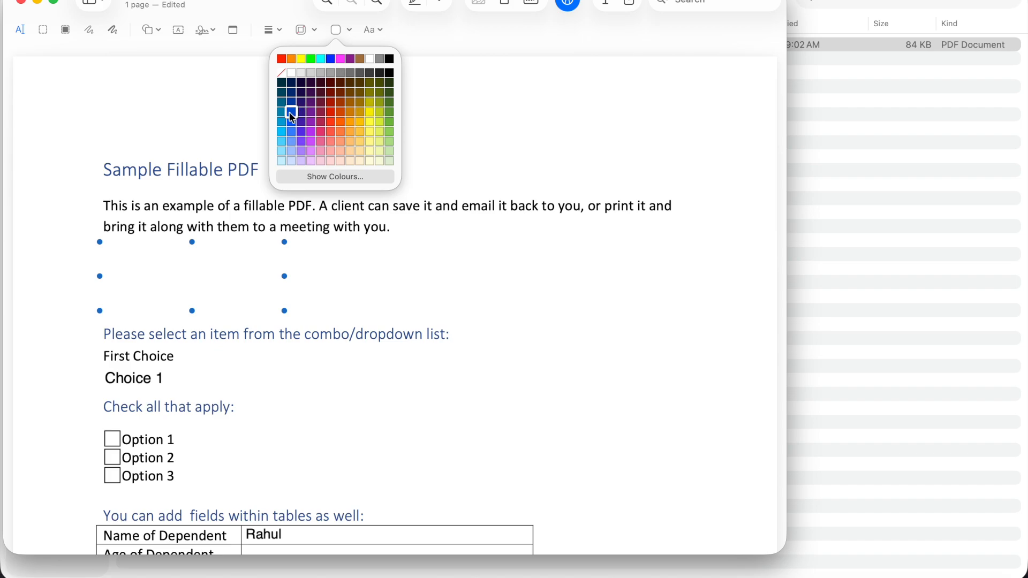
{"action": "left_click", "coordinate": [281, 111]}
{"action": "left_click", "coordinate": [349, 30]}
{"action": "left_click", "coordinate": [349, 31]}
{"action": "left_click", "coordinate": [349, 30]}
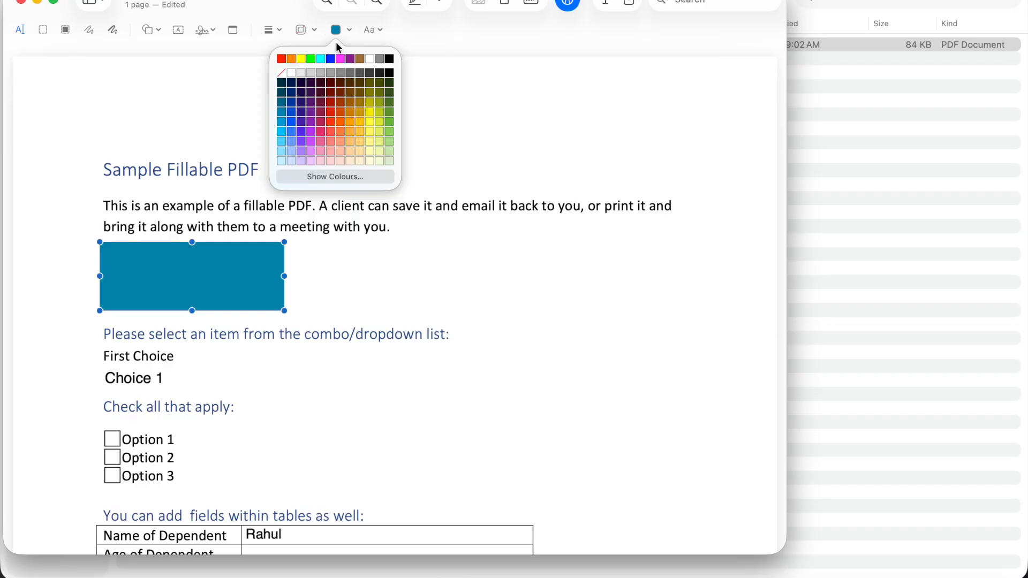
{"action": "left_click", "coordinate": [292, 69]}
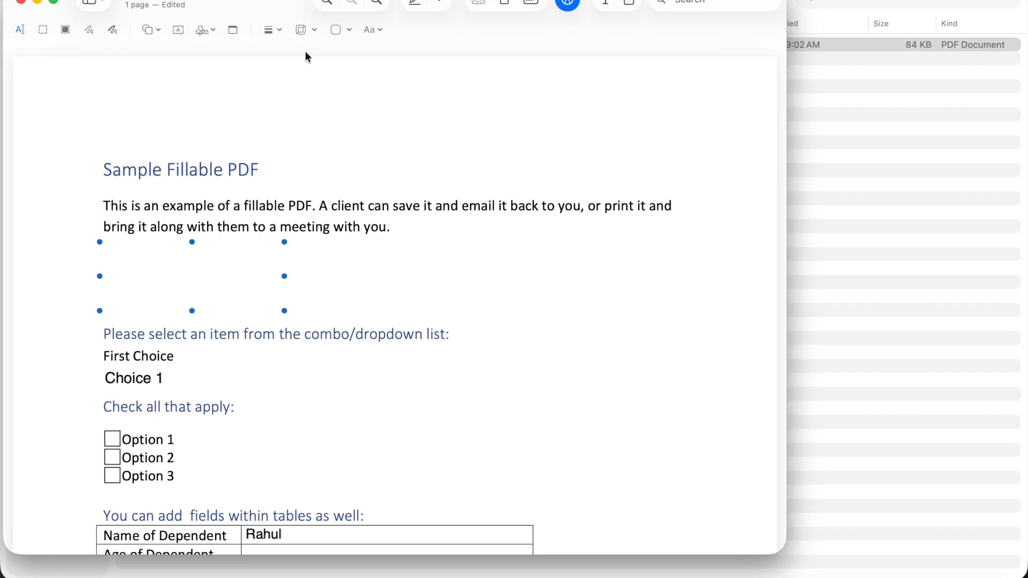
Deselect the rectangle and set the shape border colour to black
{"action": "left_click", "coordinate": [312, 31]}
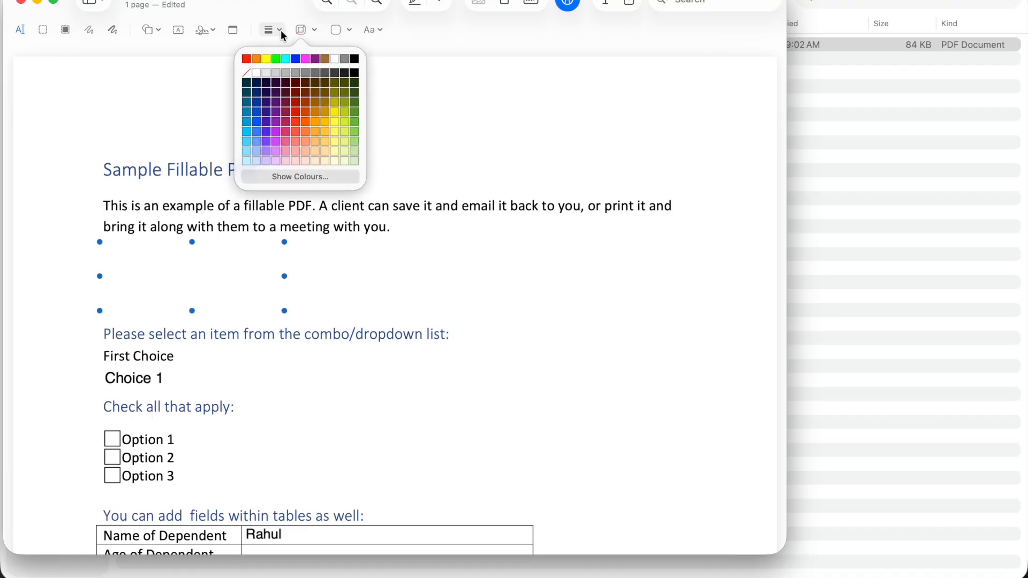
{"action": "left_click", "coordinate": [161, 152]}
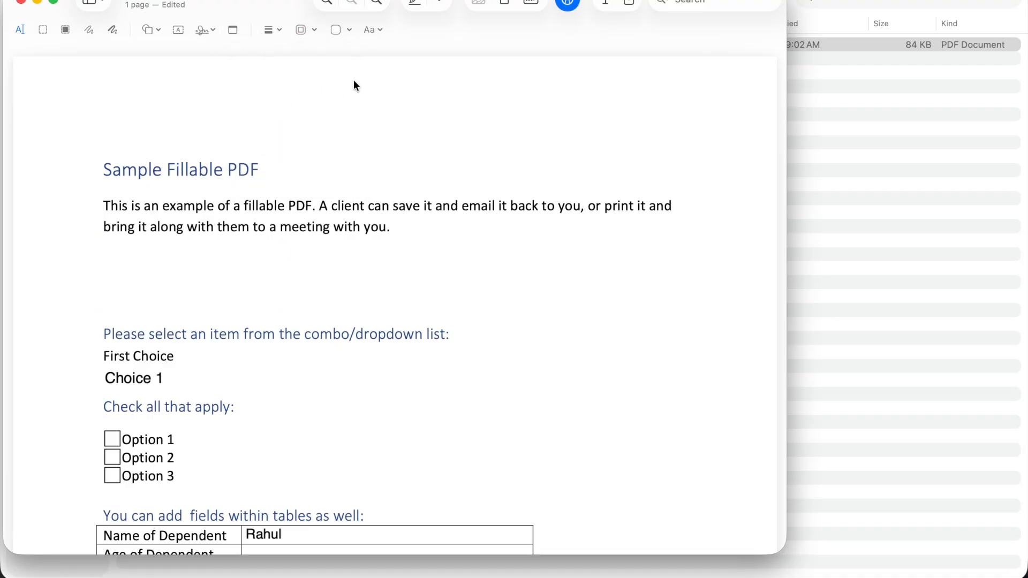
{"action": "left_click", "coordinate": [315, 30]}
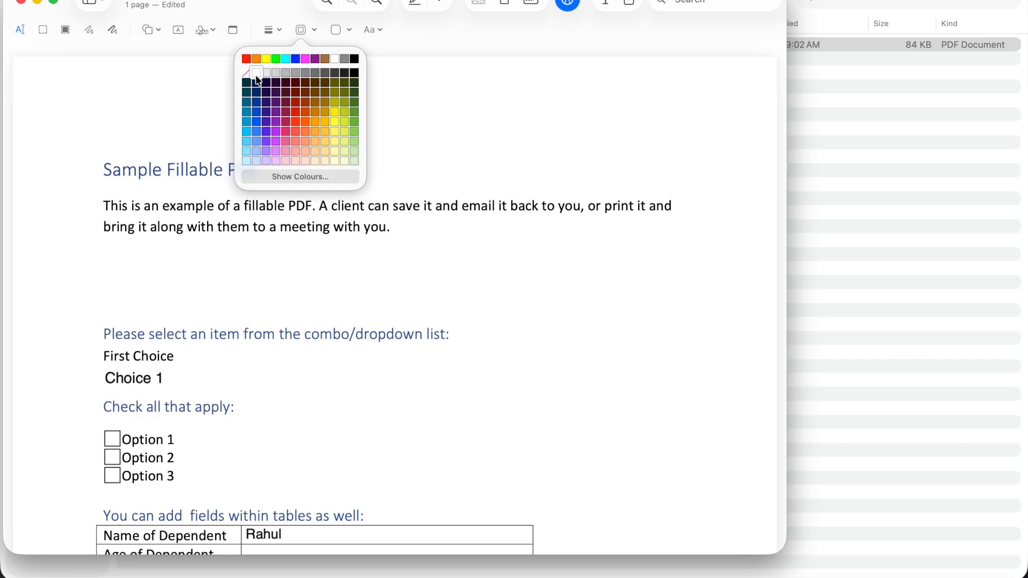
{"action": "left_click", "coordinate": [354, 58]}
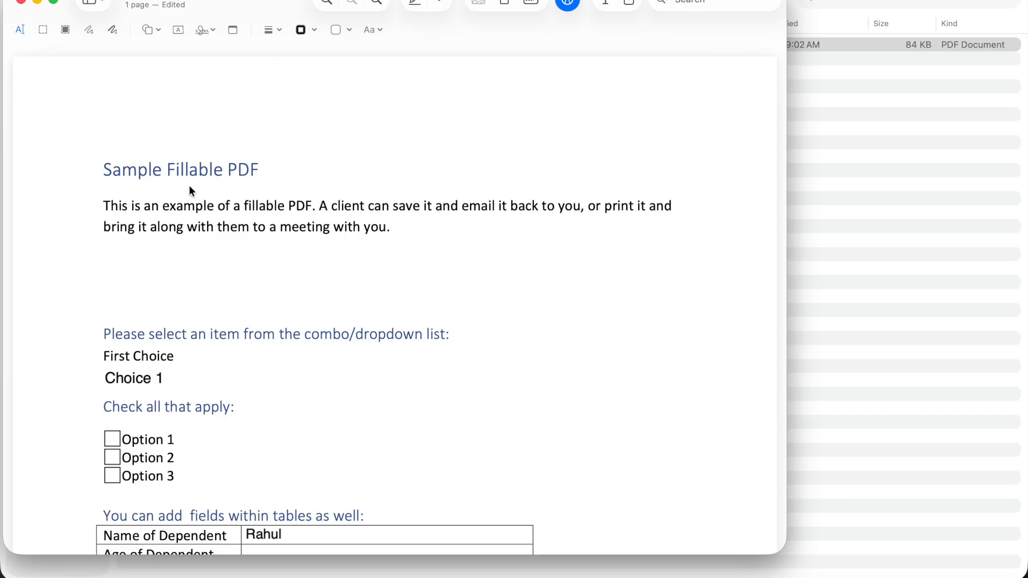
Add a note reading "this section is important" beneath the introductory paragraph and collapse it
{"action": "left_click", "coordinate": [163, 274]}
{"action": "left_click", "coordinate": [429, 204]}
{"action": "left_click", "coordinate": [234, 35]}
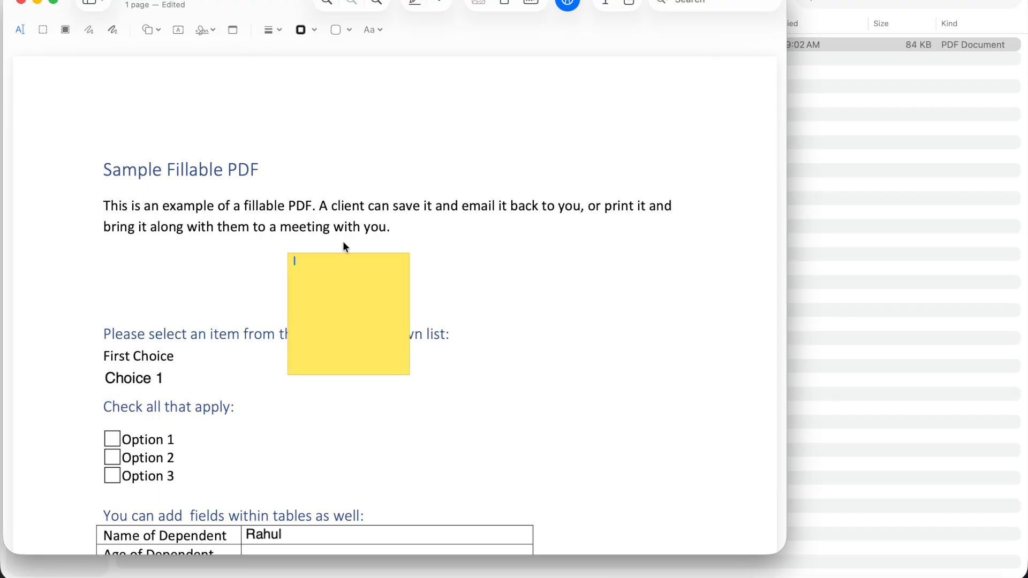
{"action": "type", "text": "this section is important"}
{"action": "left_click", "coordinate": [330, 224]}
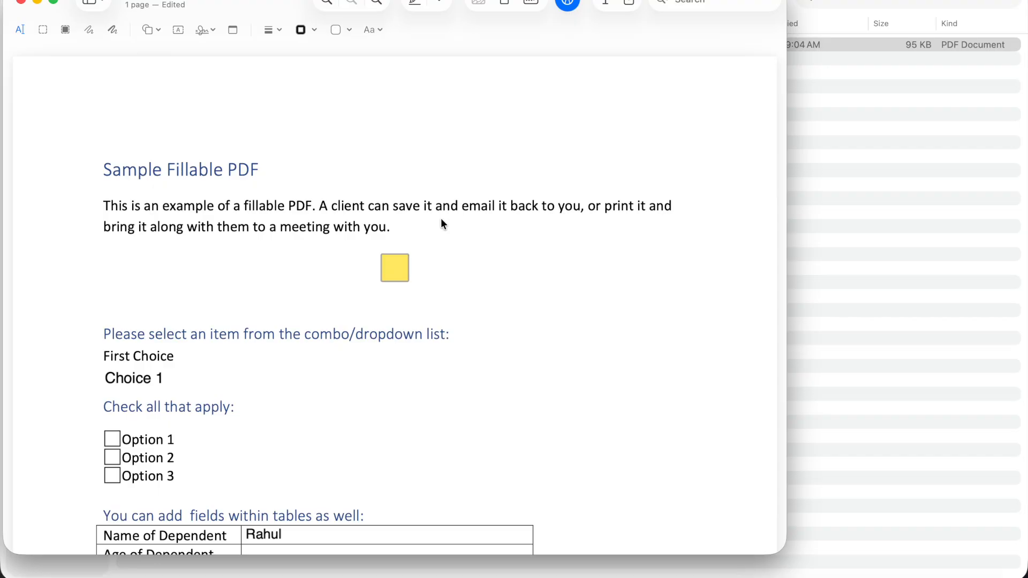
Add a text box reading "this textebox" over the end of the dropdown list prompt and check its text style options
{"action": "scroll", "coordinate": [619, 303], "scroll_direction": "down", "scroll_amount": 2}
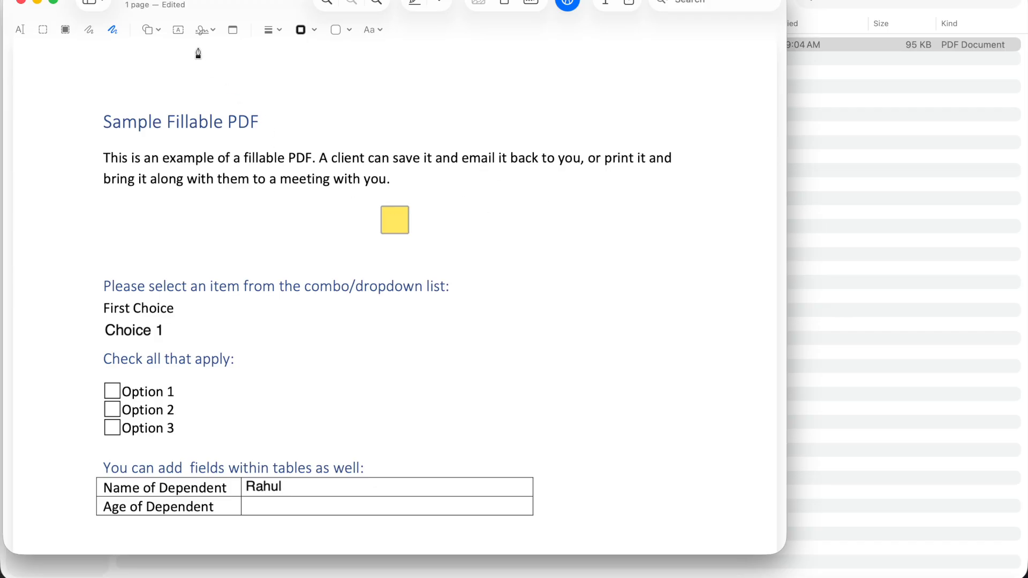
{"action": "left_click", "coordinate": [177, 30]}
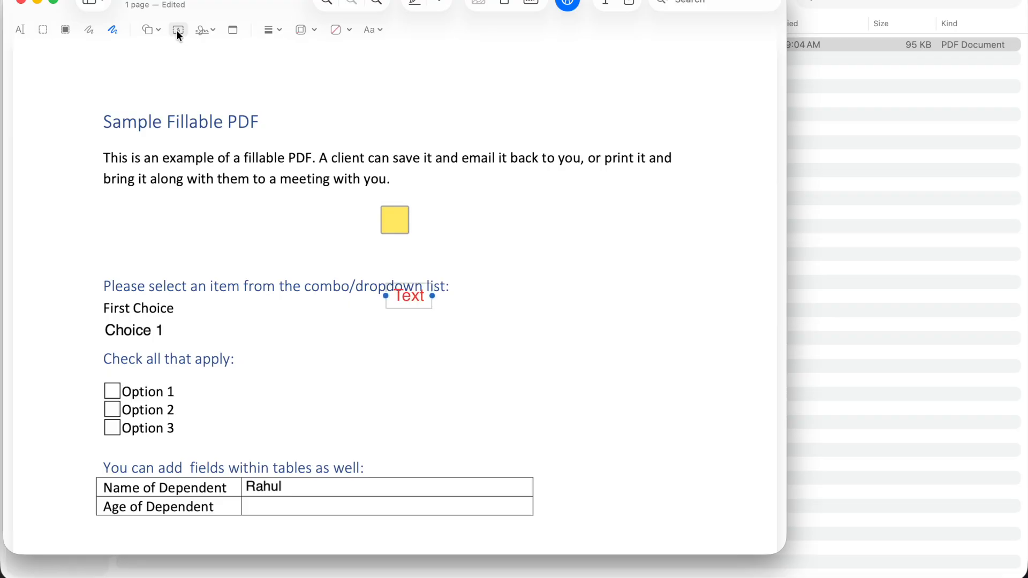
{"action": "double_click", "coordinate": [412, 298]}
{"action": "type", "text": "thius"}
{"action": "key", "text": "BackSpace"}
{"action": "key", "text": "BackSpace"}
{"action": "type", "text": "s textebox"}
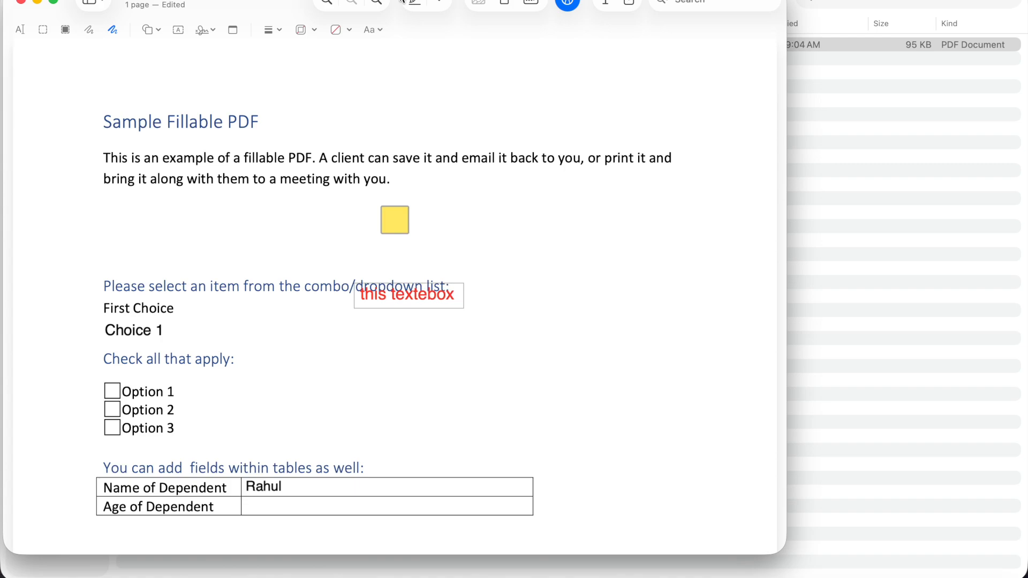
{"action": "left_click", "coordinate": [378, 30]}
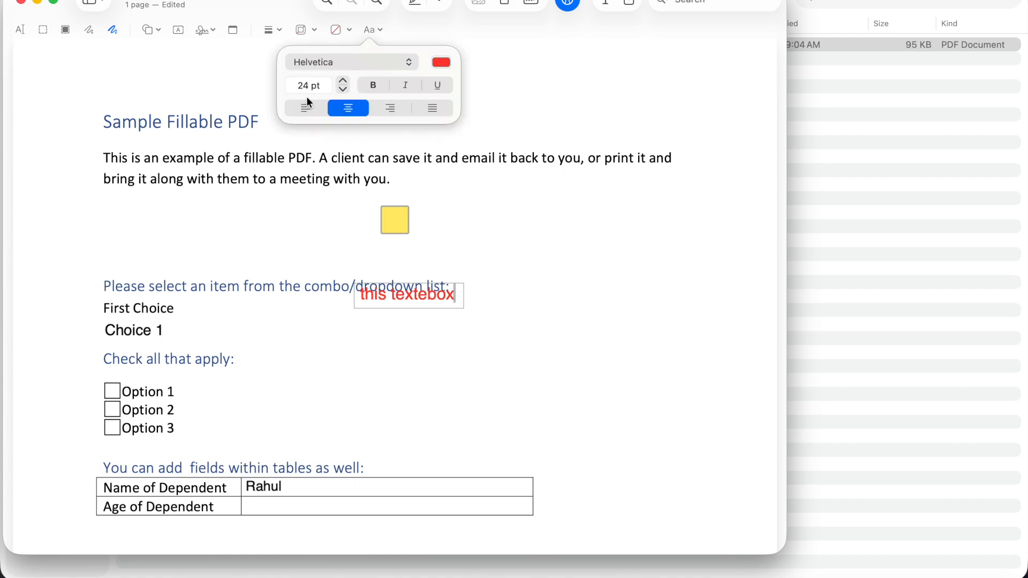
{"action": "left_click", "coordinate": [483, 166]}
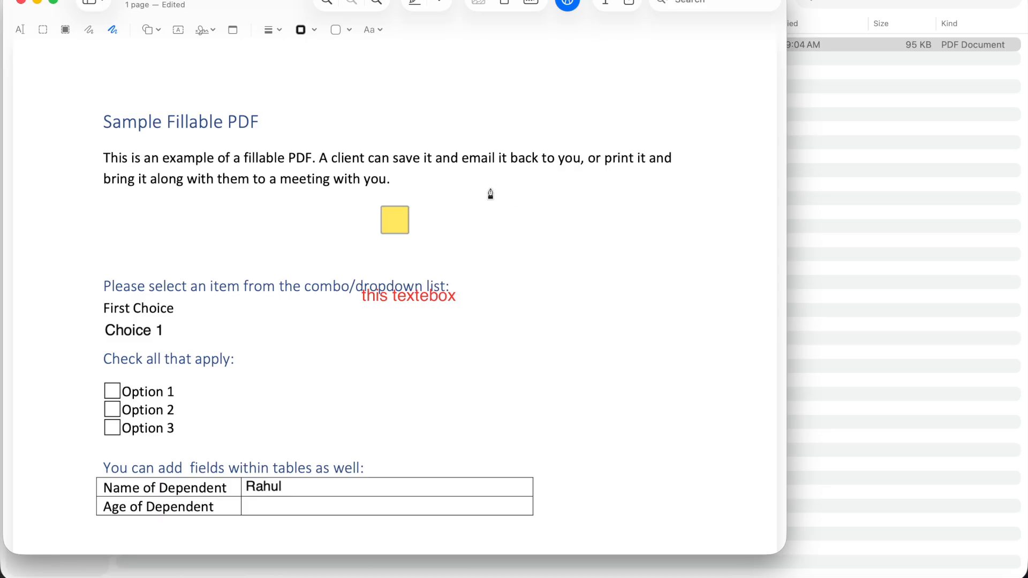
Draw a large freehand letter H in black in the blank area beside the yellow note
{"action": "mouse_move", "coordinate": [490, 188]}
{"action": "left_mouse_down"}
{"action": "mouse_move", "coordinate": [491, 251]}
{"action": "mouse_move", "coordinate": [519, 223]}
{"action": "left_mouse_up"}
{"action": "left_click", "coordinate": [549, 216]}
{"action": "left_click_drag", "start_coordinate": [526, 213], "coordinate": [571, 212]}
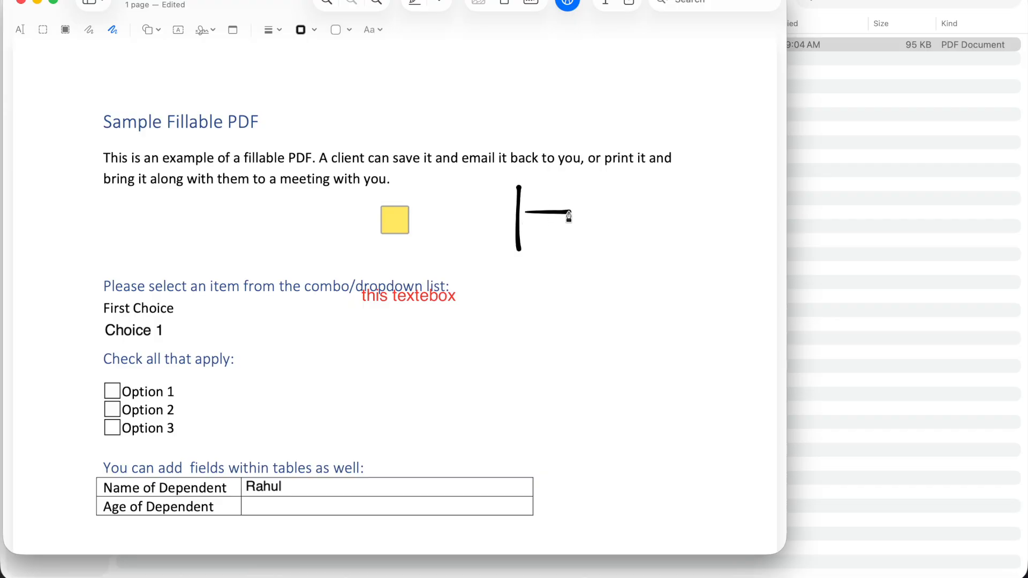
{"action": "left_click_drag", "start_coordinate": [575, 176], "coordinate": [579, 250]}
{"action": "scroll", "coordinate": [505, 326], "scroll_direction": "down", "scroll_amount": 5}
{"action": "scroll", "coordinate": [505, 323], "scroll_direction": "up", "scroll_amount": 6}
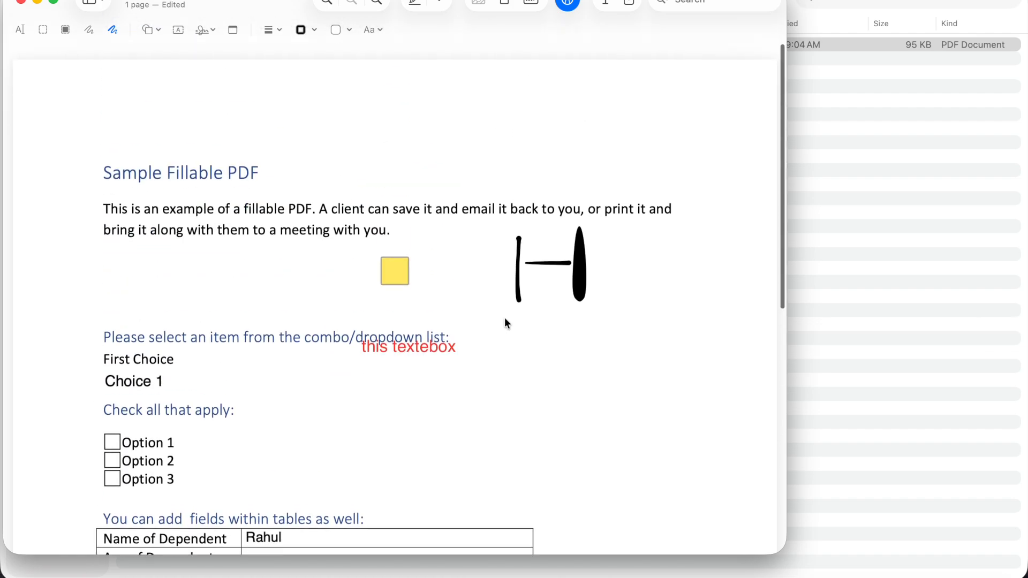